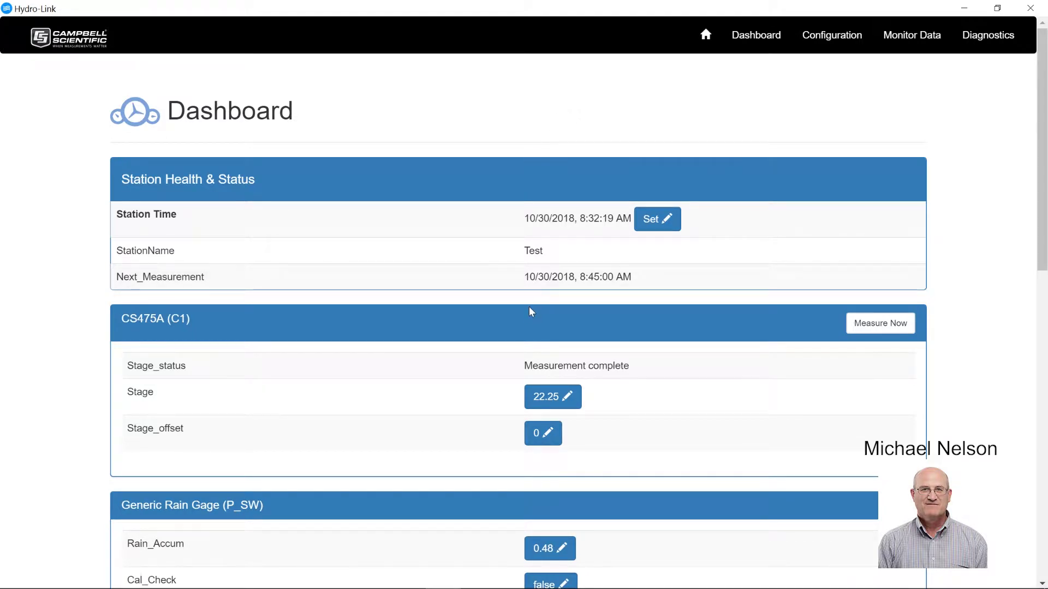
Examine the Dashboard's station status, CS475A, rain gage, logger voltage, GOES and Alarms sections.
scroll(484, 394, "down", 1)
scroll(463, 404, "down", 5)
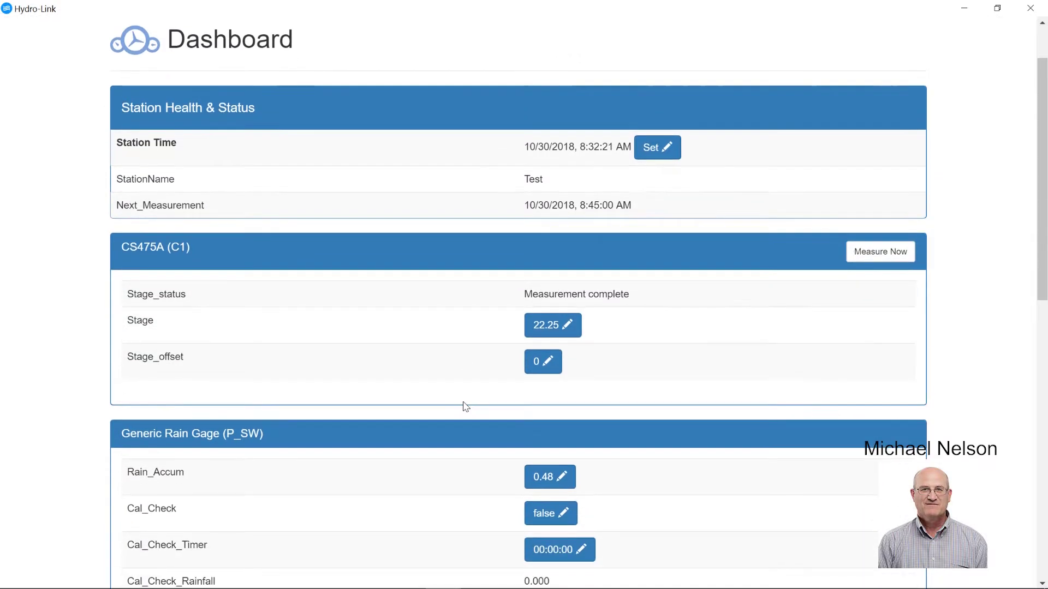
scroll(464, 402, "down", 3)
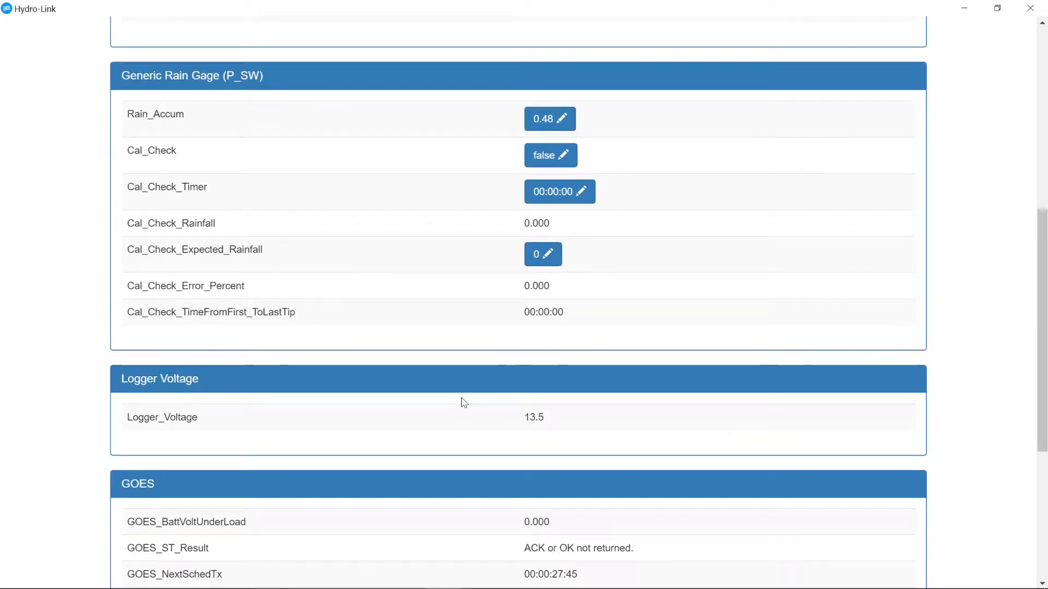
scroll(464, 403, "up", 7)
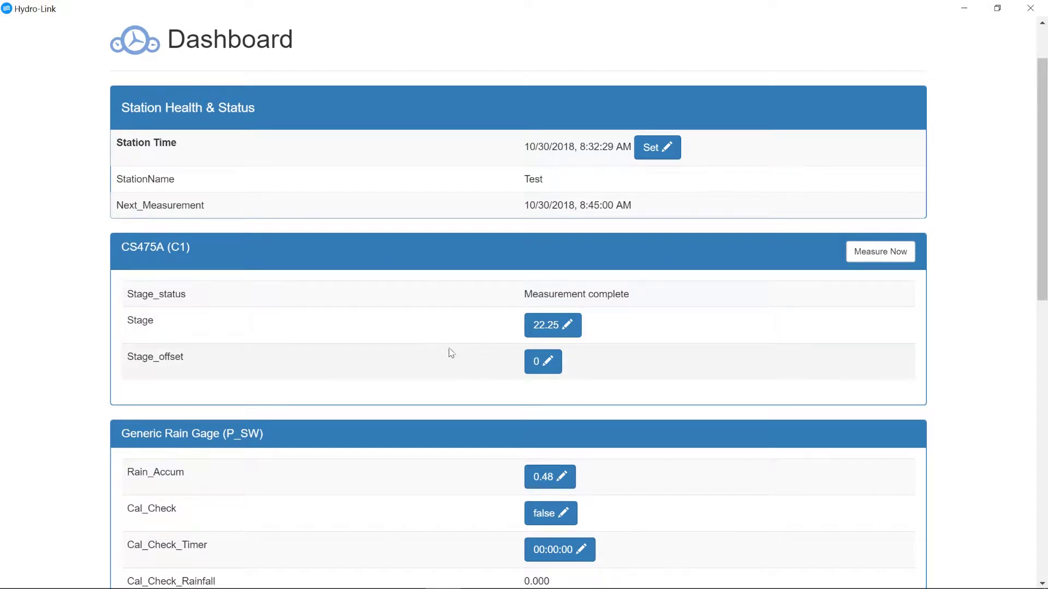
scroll(452, 351, "down", 4)
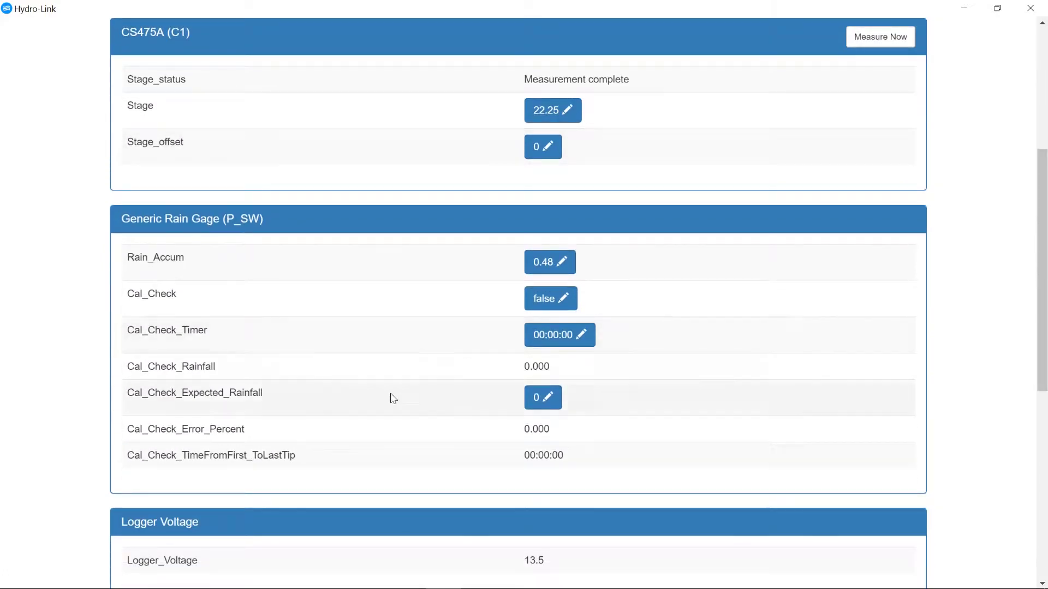
scroll(457, 394, "down", 3)
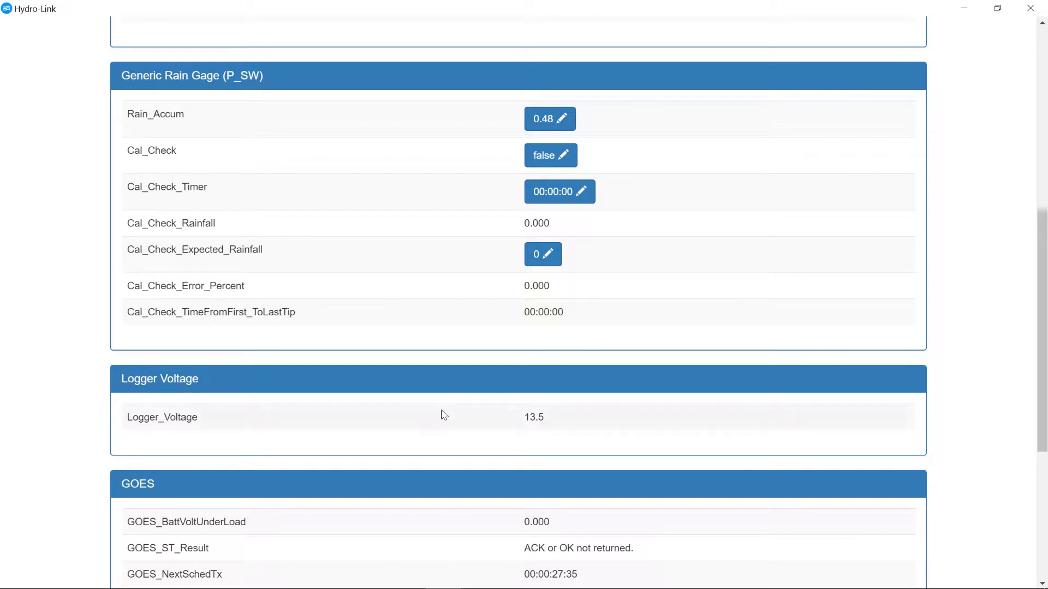
scroll(465, 427, "down", 2)
scroll(468, 428, "down", 3)
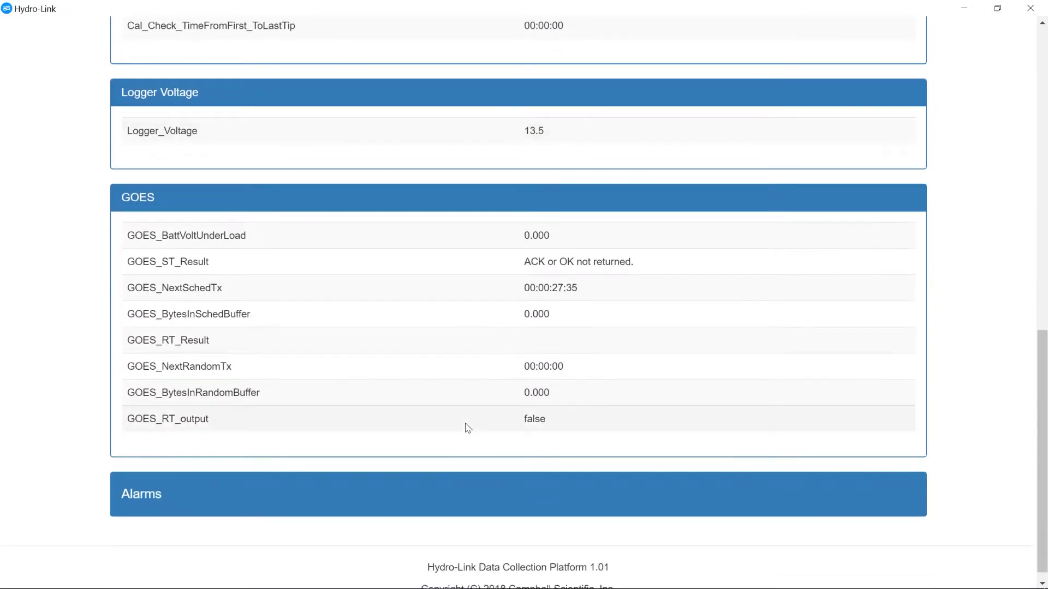
scroll(467, 428, "up", 5)
scroll(467, 428, "up", 8)
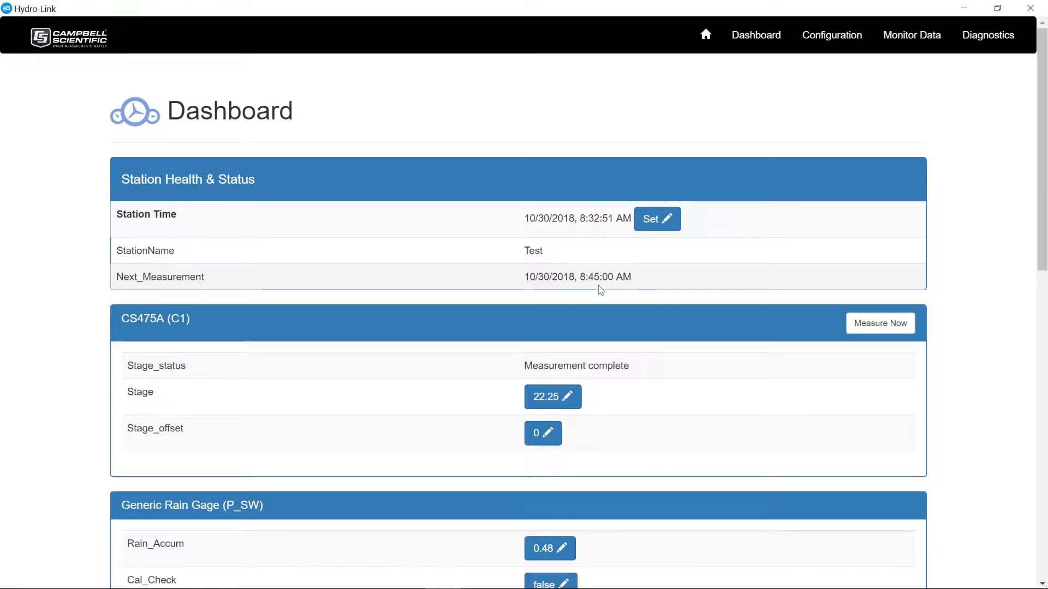
Take an immediate CS475A measurement and set its Stage value to 10.0.
scroll(599, 290, "down", 3)
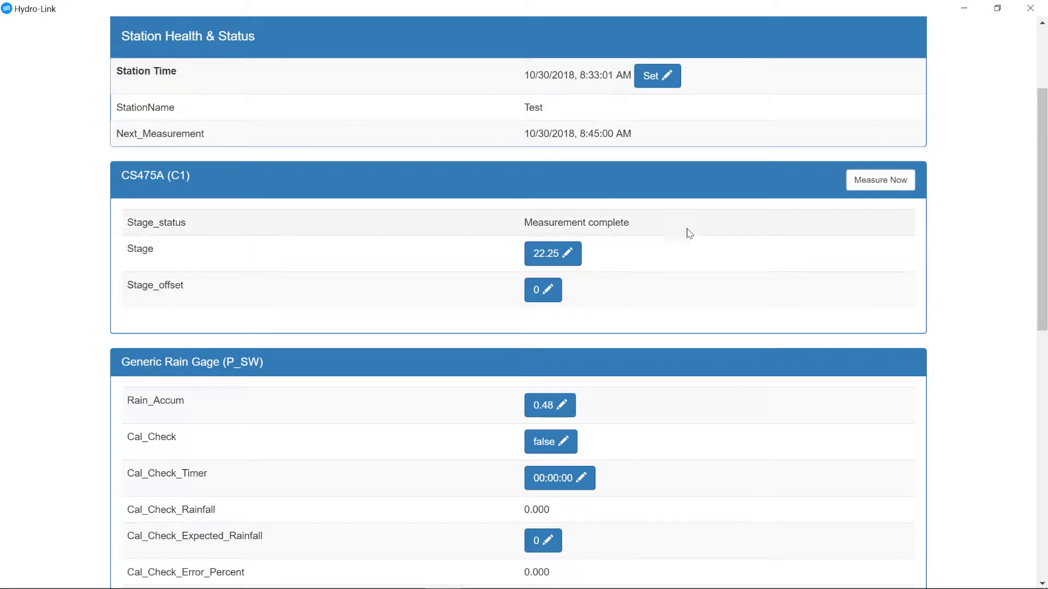
left_click(878, 184)
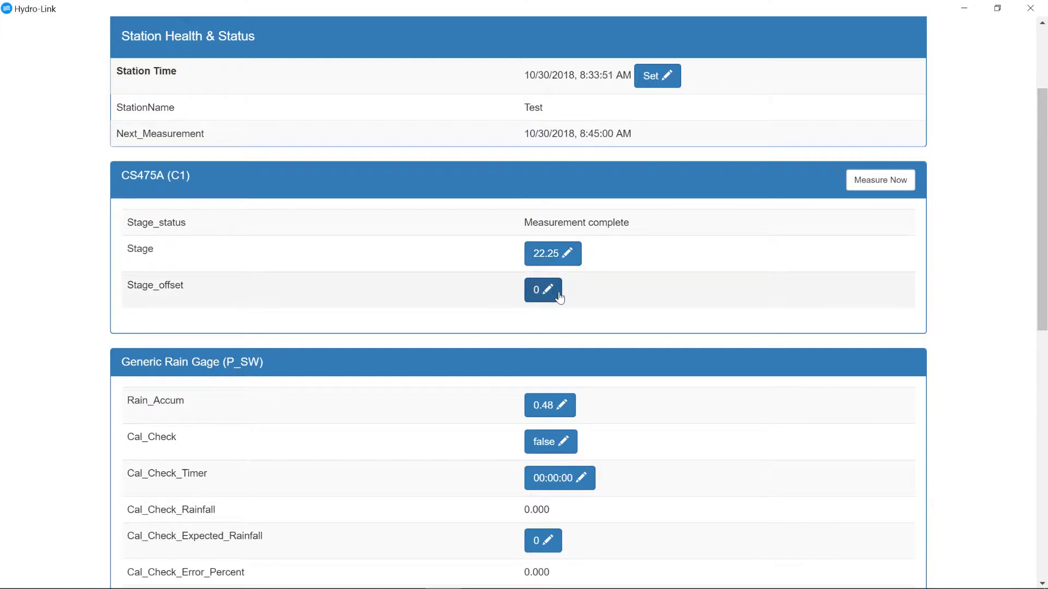
left_click(568, 254)
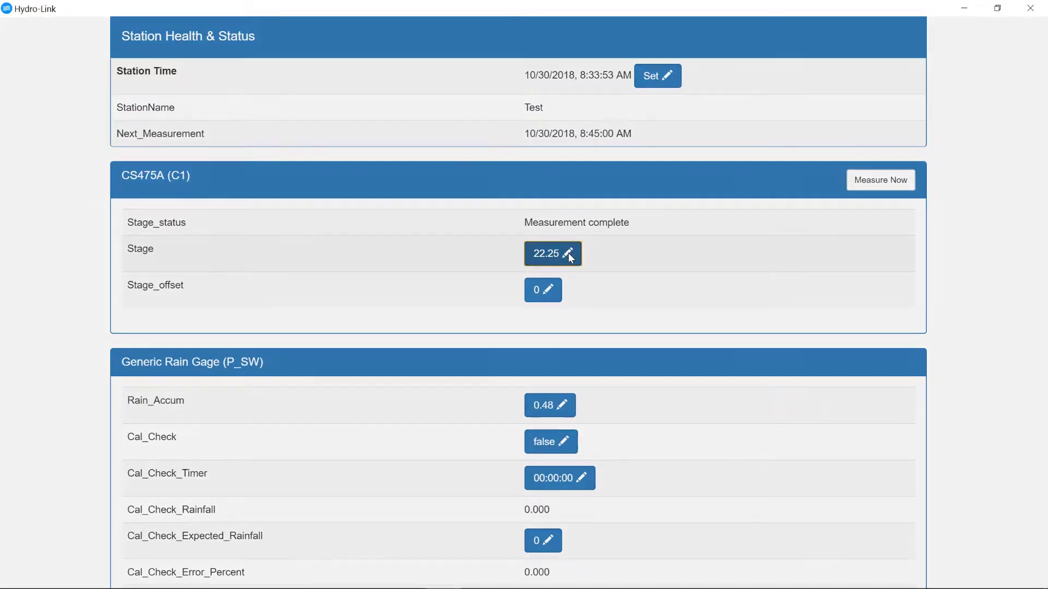
key("BackSpace")
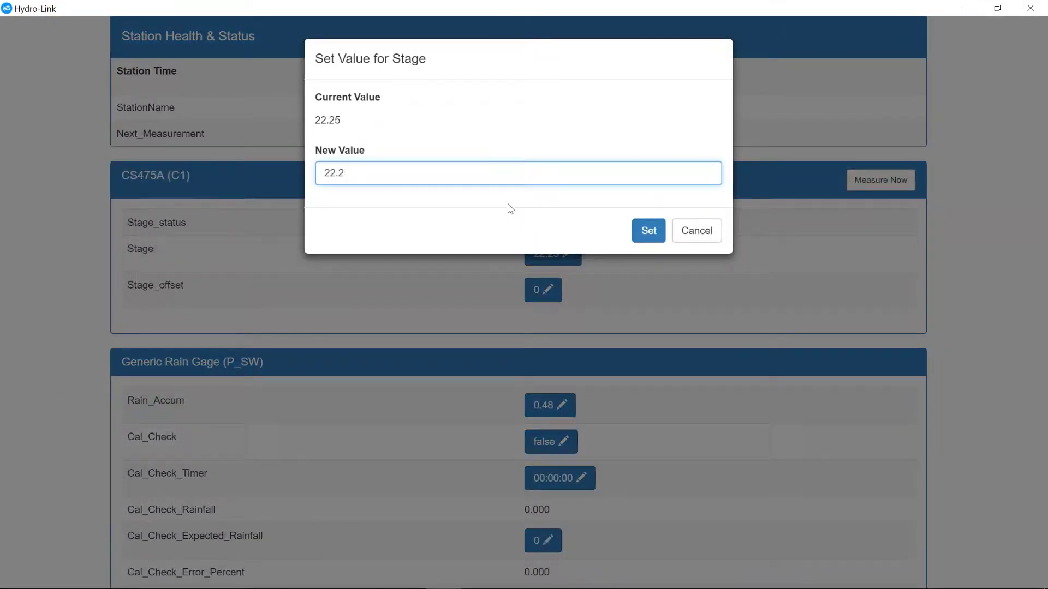
key("BackSpace")
key("BackSpace")
type("10.0")
key("Escape")
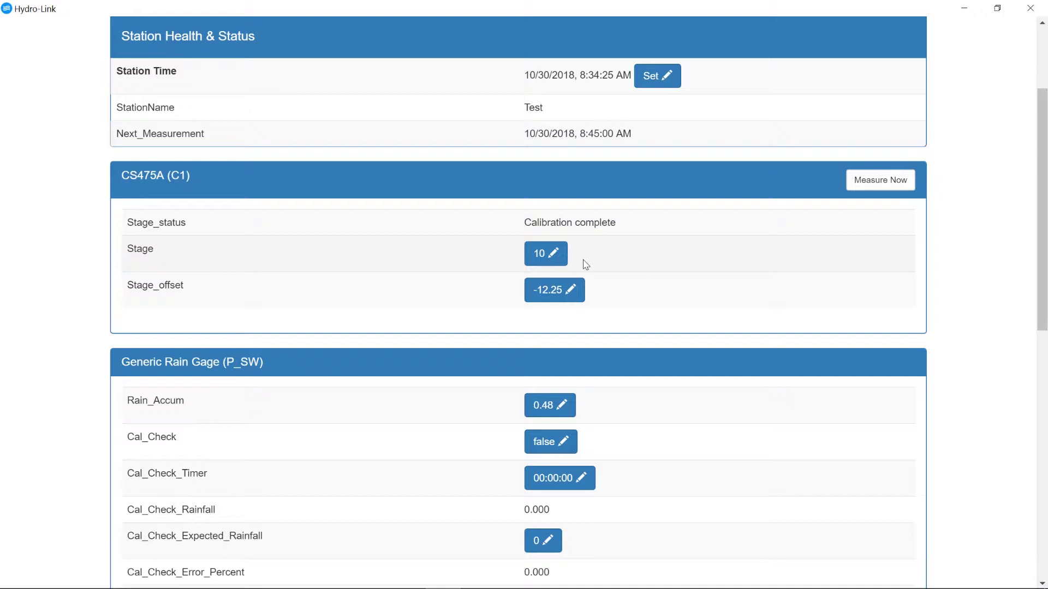
Set the CS475A Stage_offset to 0 and take a new measurement from the sensor.
left_click(571, 293)
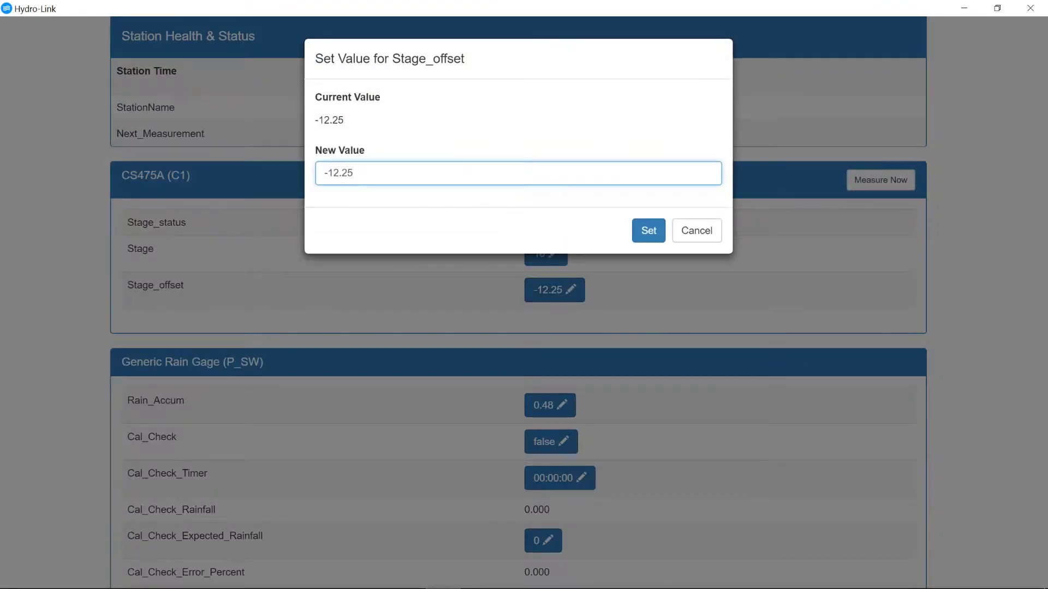
key("BackSpace")
key("BackSpace")
key("BackSpace")
key("BackSpace")
key("BackSpace")
key("BackSpace")
type("5")
key("Return")
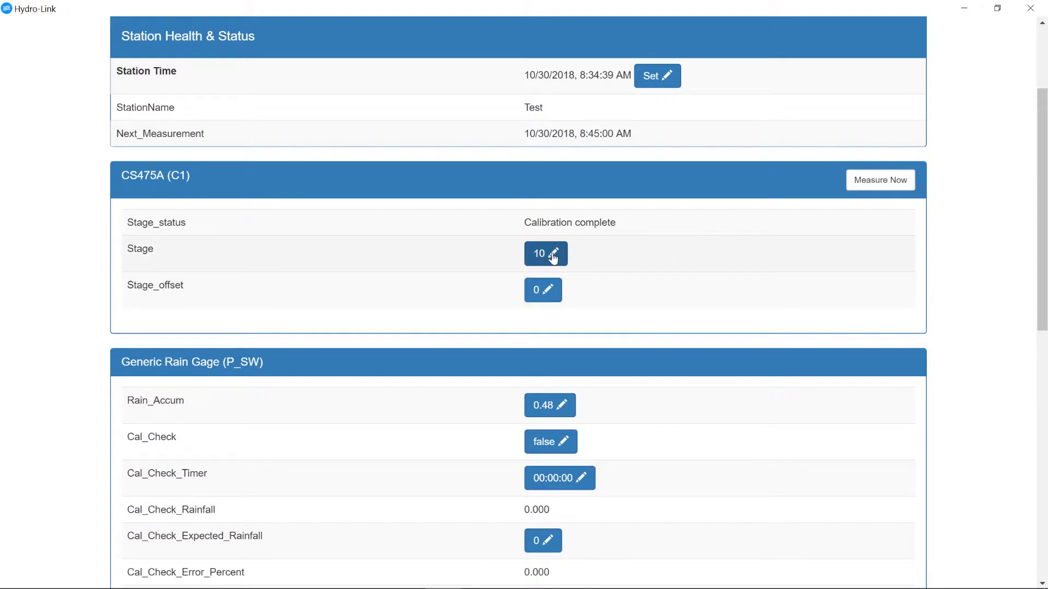
left_click(884, 183)
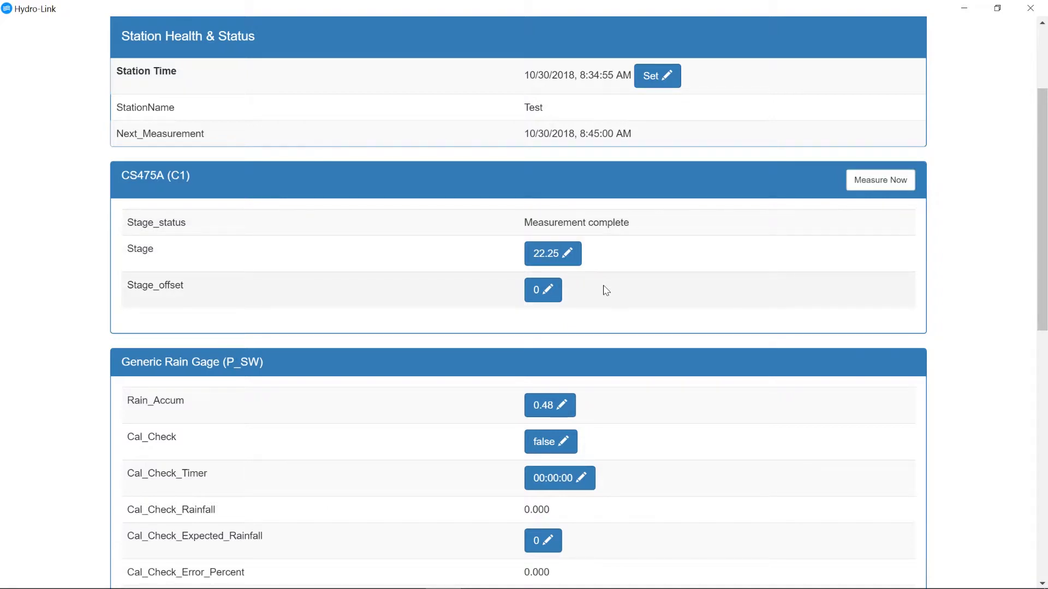
Set the Generic Rain Gage's Rain_Accum value to 1.23.
scroll(622, 322, "down", 4)
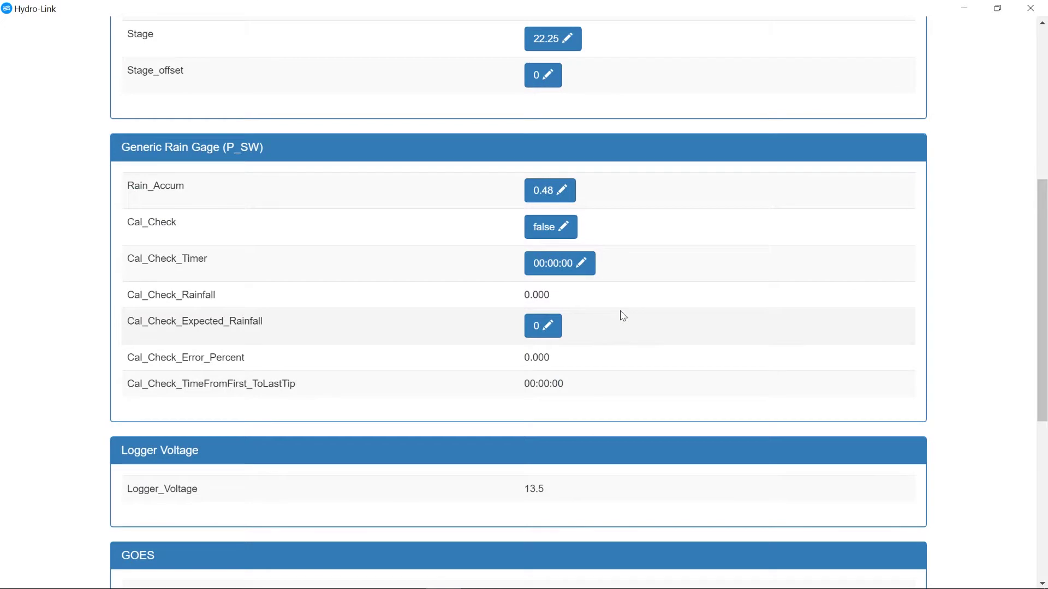
left_click(563, 195)
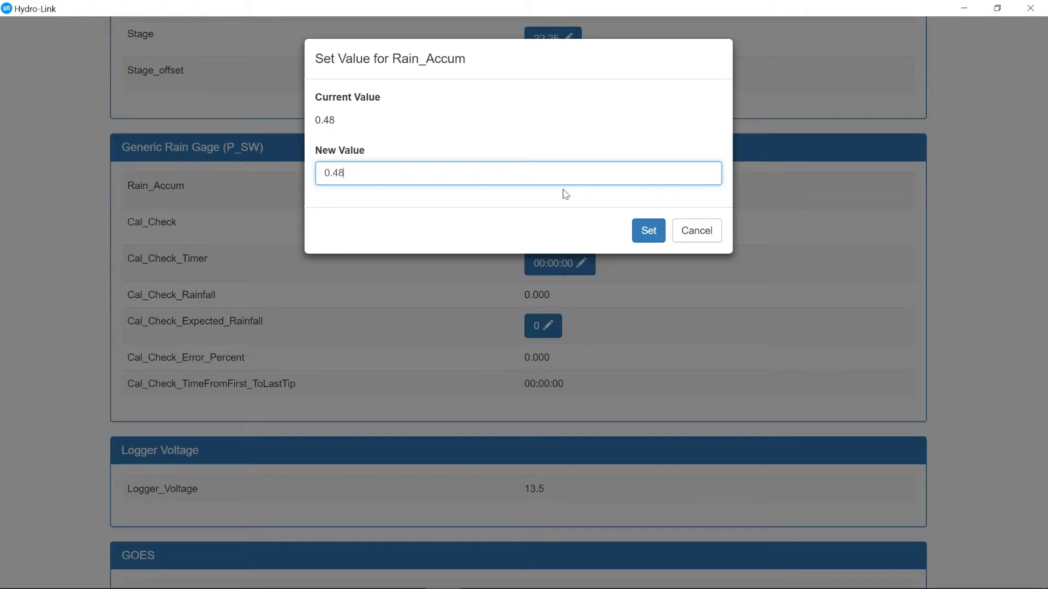
key("BackSpace")
key("BackSpace")
type("1.23")
key("Return")
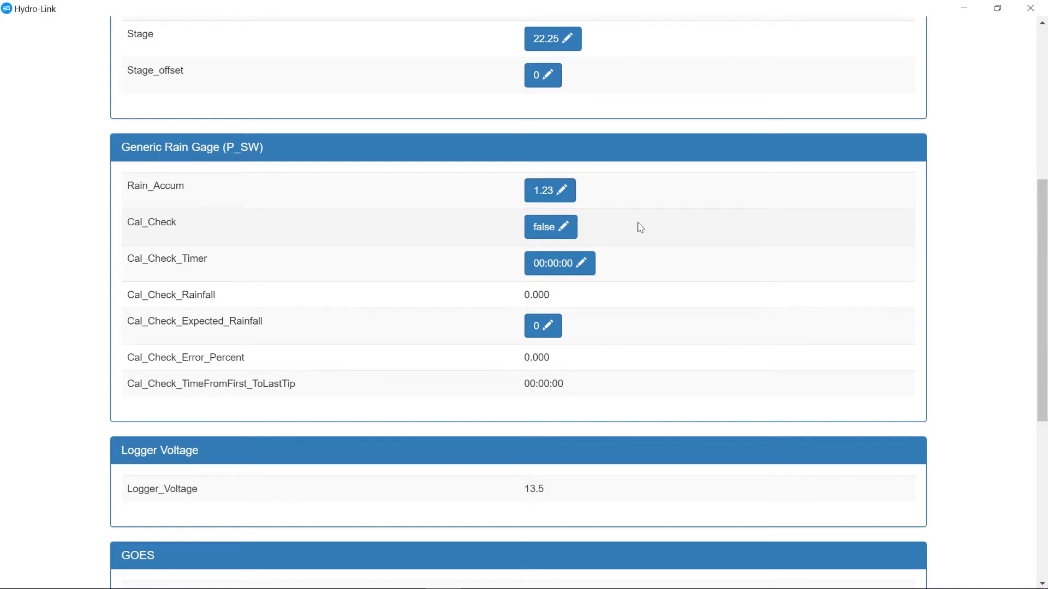
Set the rain gage's Cal_Check_Expected_Rainfall to 1.15.
left_click(552, 327)
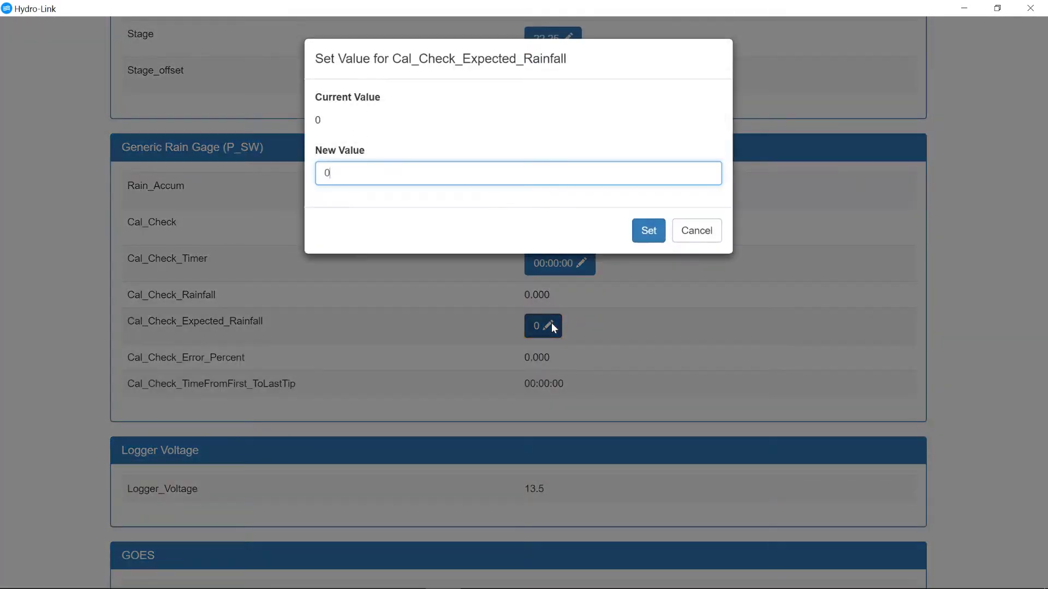
key("BackSpace")
type("1.15")
key("Return")
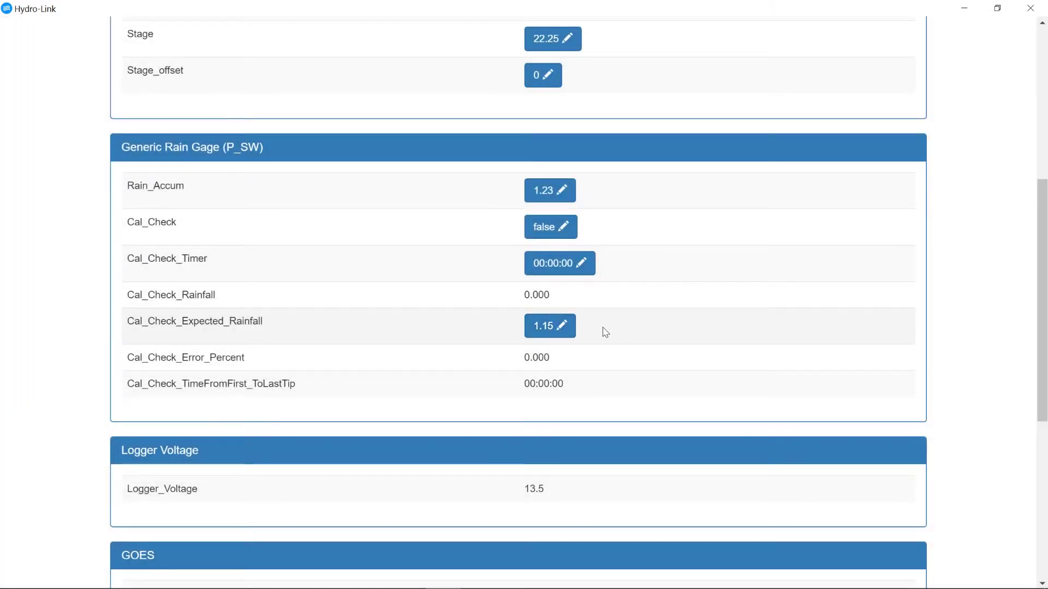
Start the rain gage calibration check by setting Cal_Check to true.
left_click(564, 226)
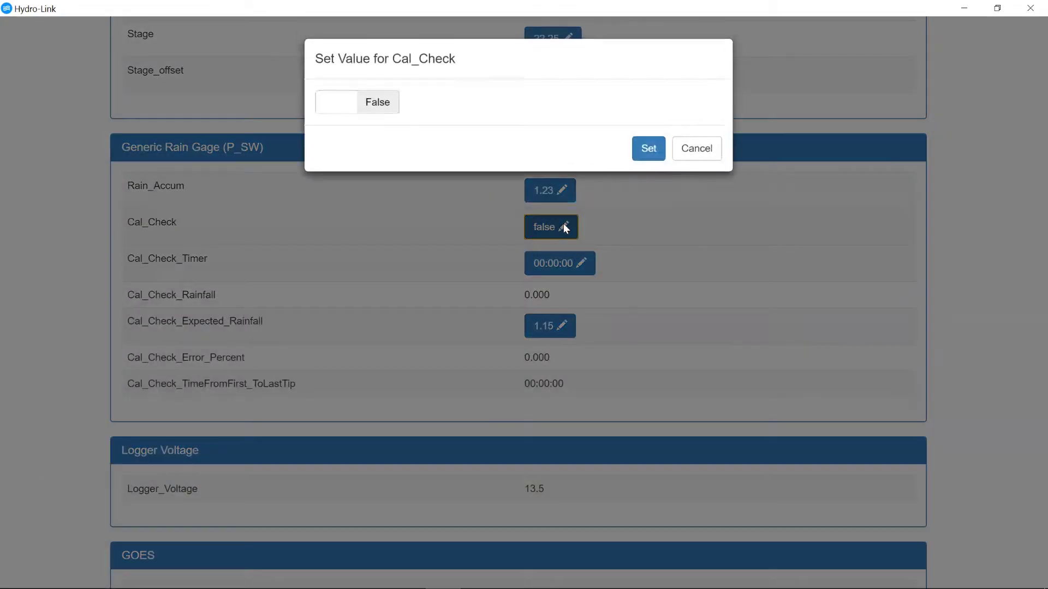
left_click(335, 102)
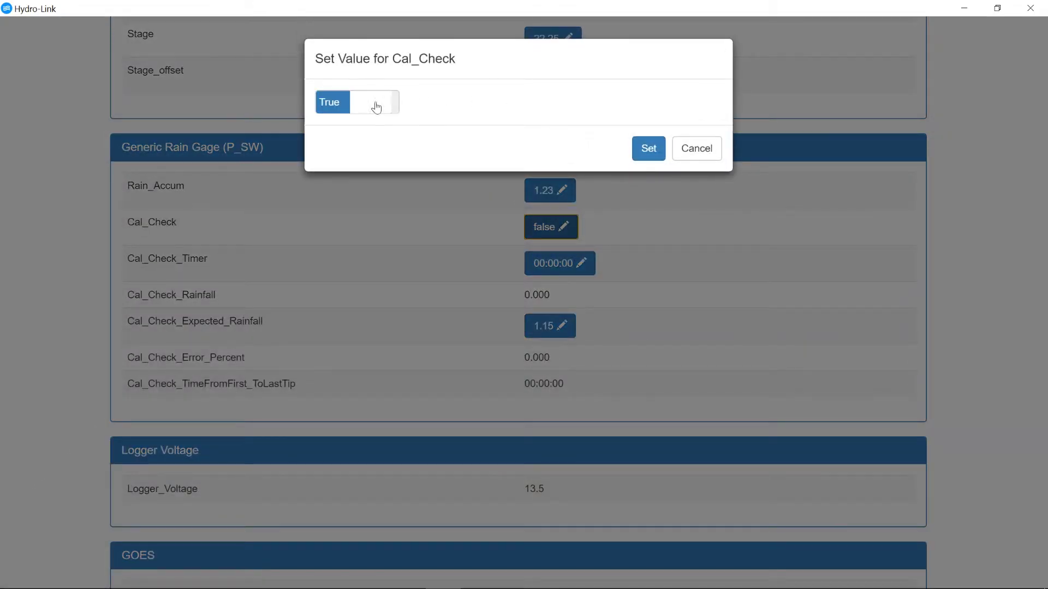
left_click(648, 148)
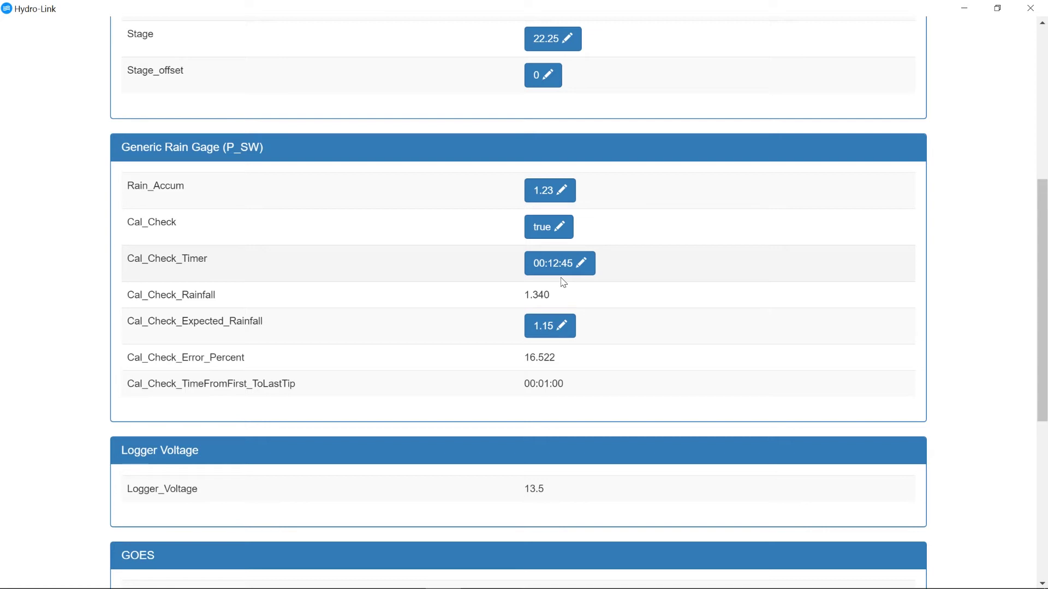
End the rain gage calibration check by setting Cal_Check to false.
left_click(560, 228)
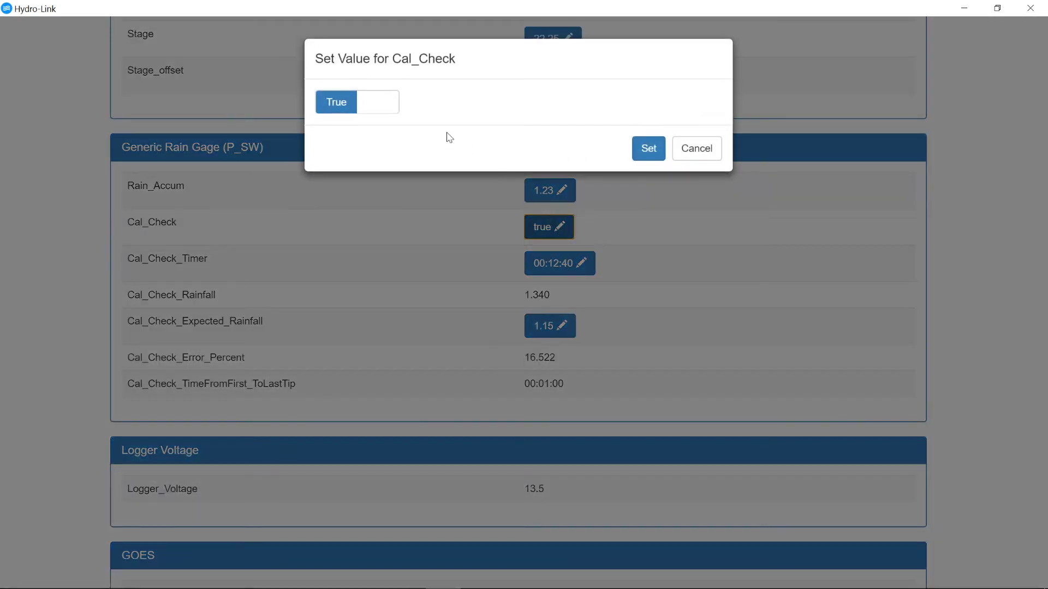
left_click(346, 103)
left_click(638, 156)
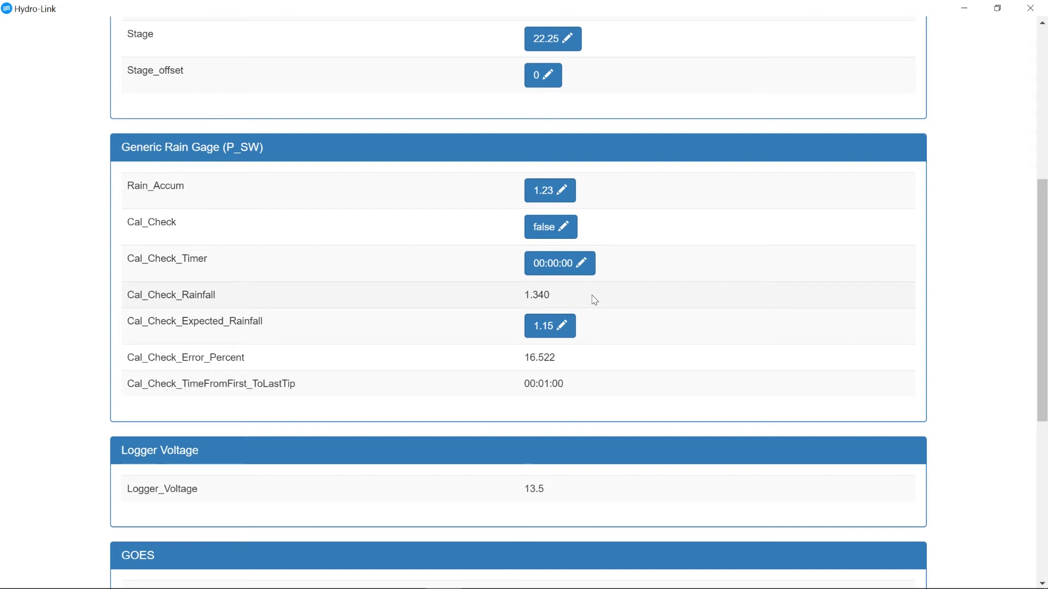
View the RainfallSimHist table in a table monitor under Monitor Data, and remove that display.
scroll(606, 294, "up", 7)
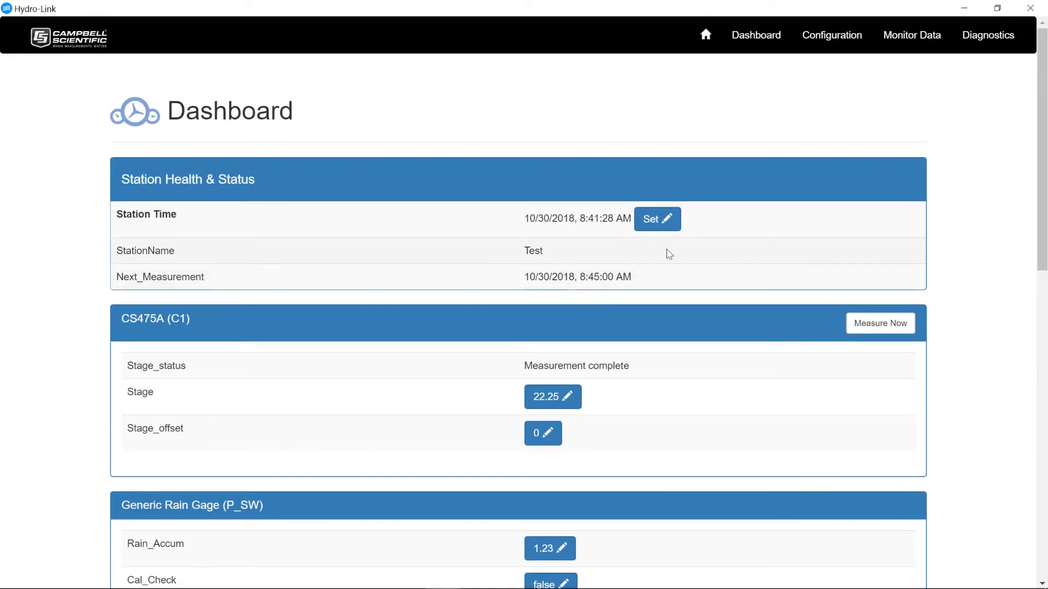
left_click(903, 41)
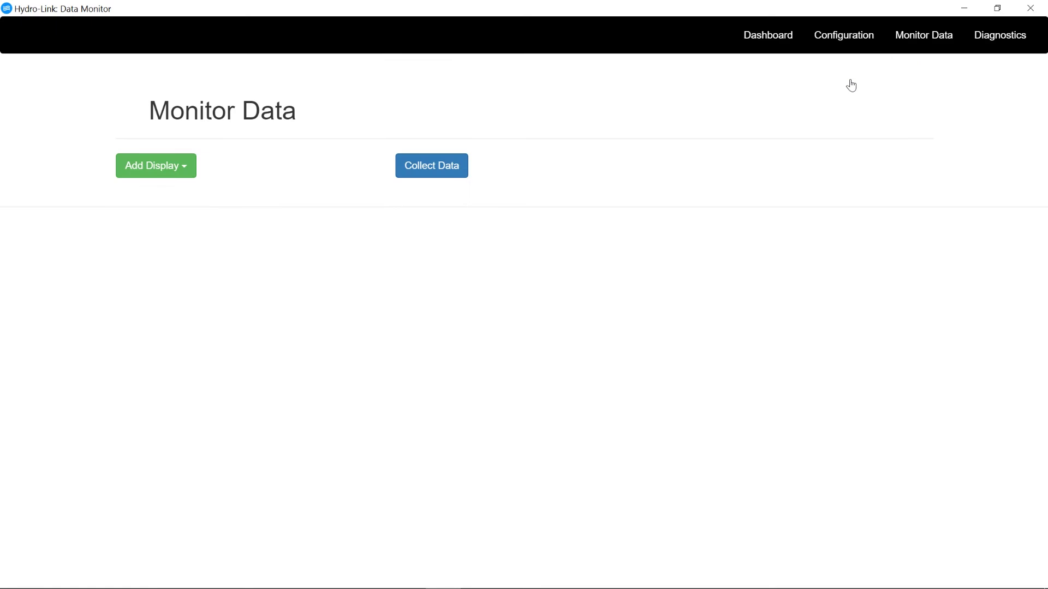
left_click(151, 169)
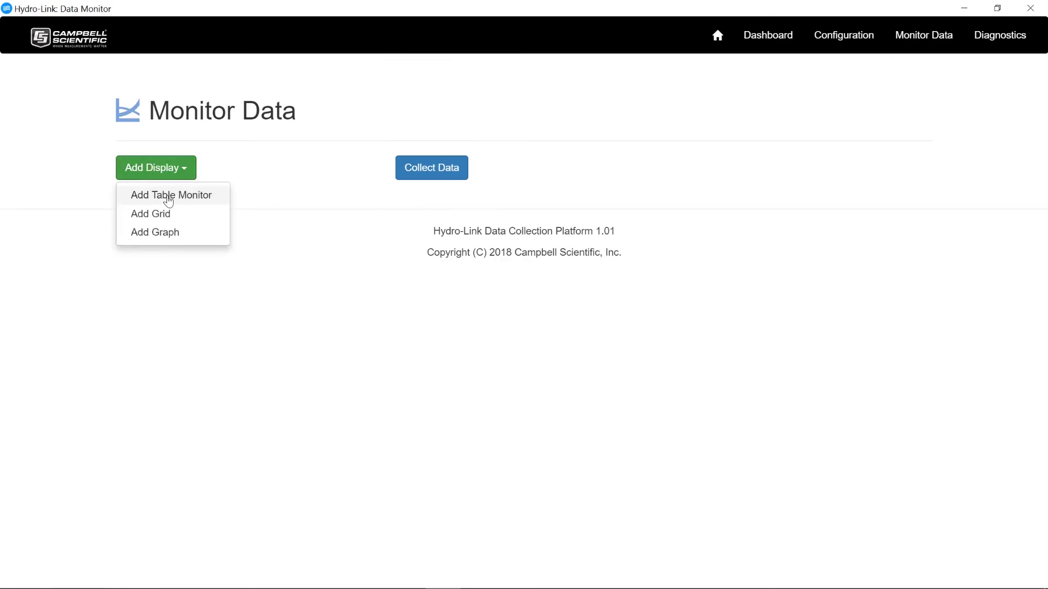
left_click(169, 202)
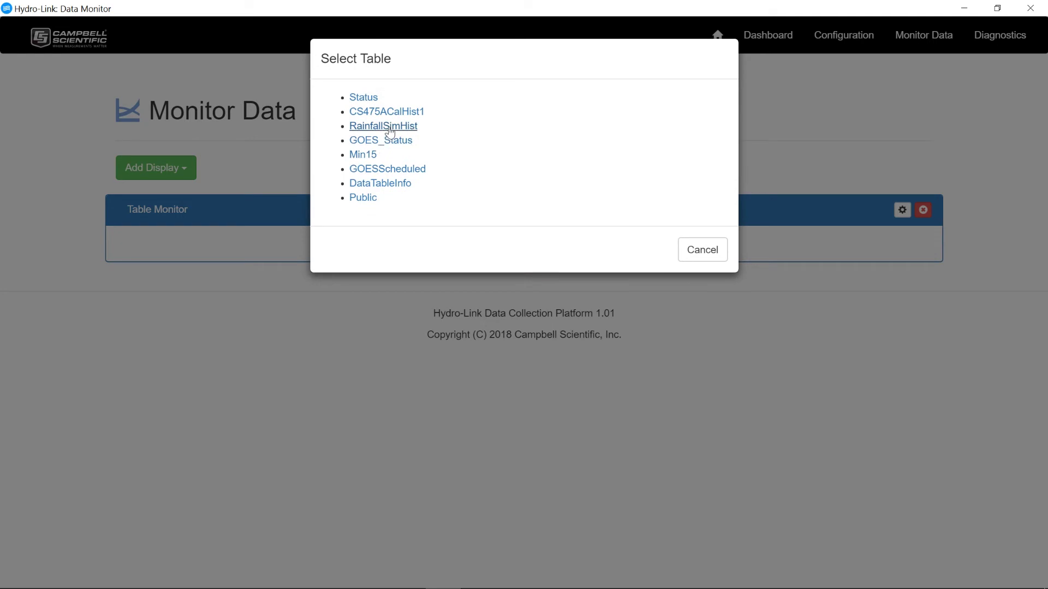
left_click(389, 127)
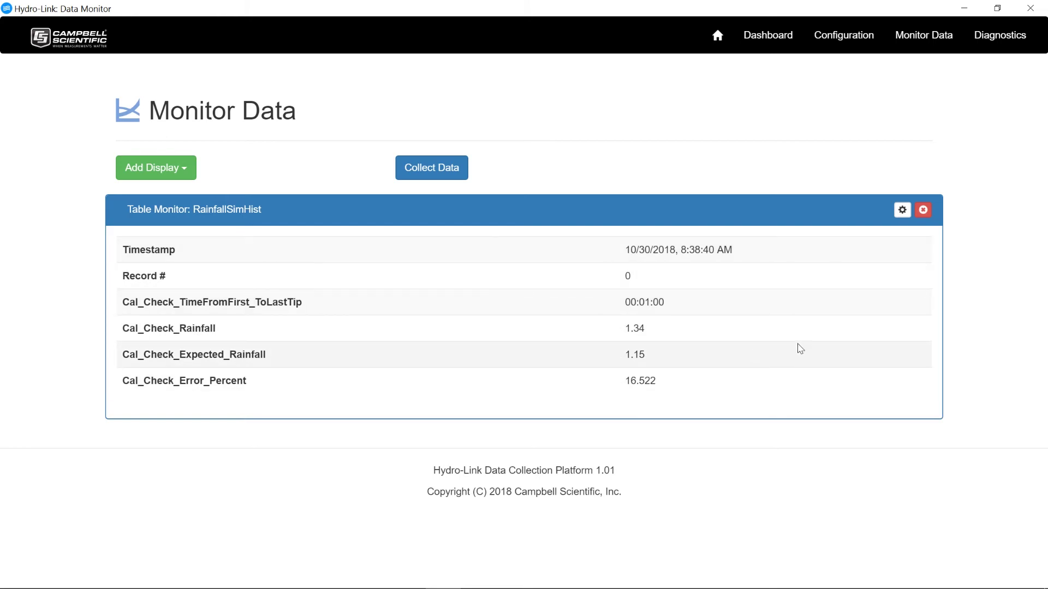
left_click(922, 213)
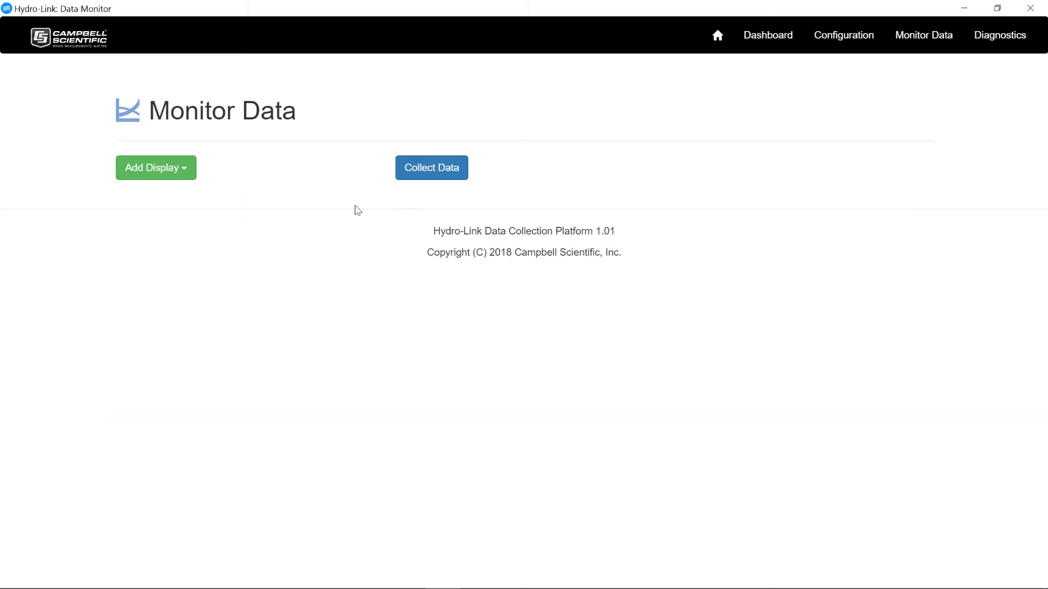
Choose RainfallSimHist as the table to collect, review the collection options, and cancel without collecting.
left_click(159, 171)
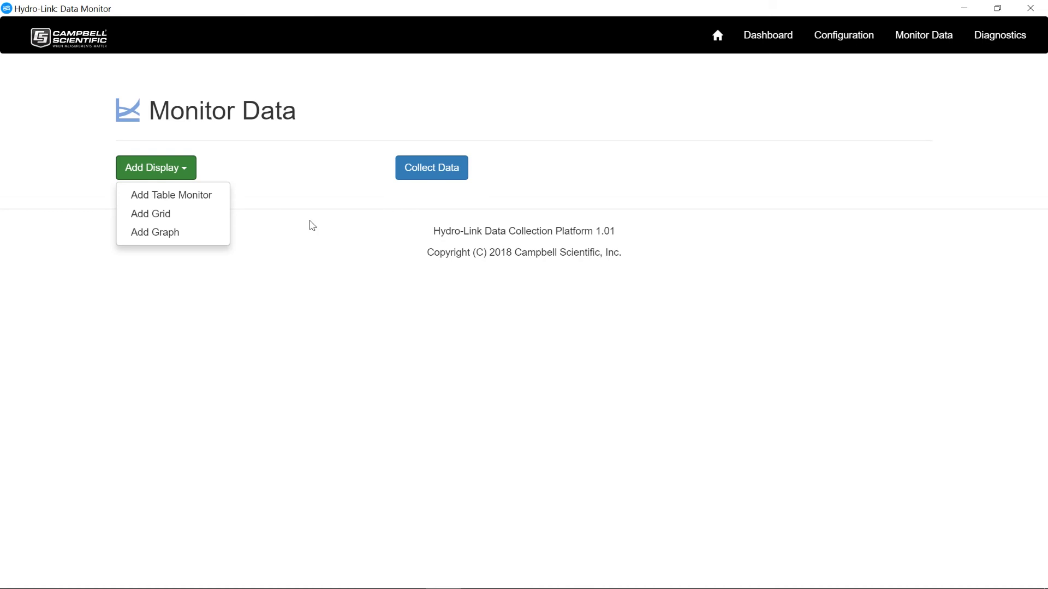
left_click(330, 229)
left_click(435, 172)
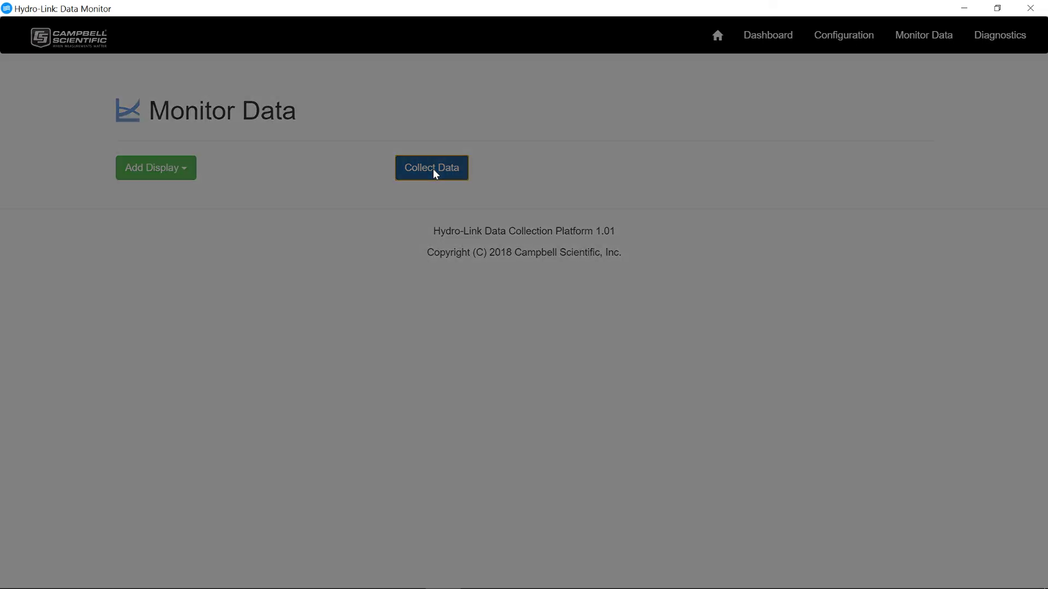
left_click(421, 123)
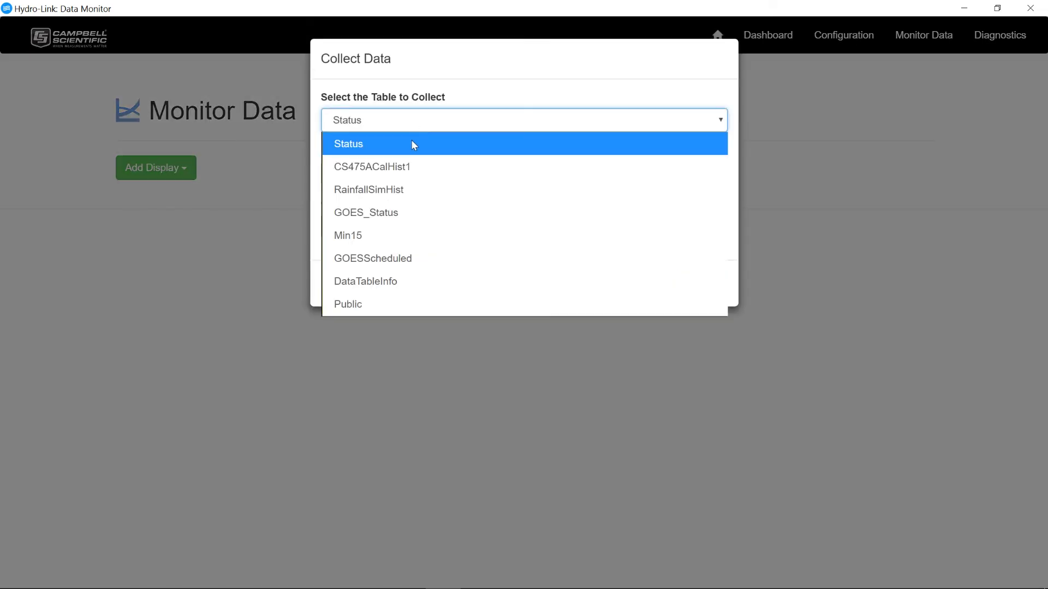
left_click(381, 194)
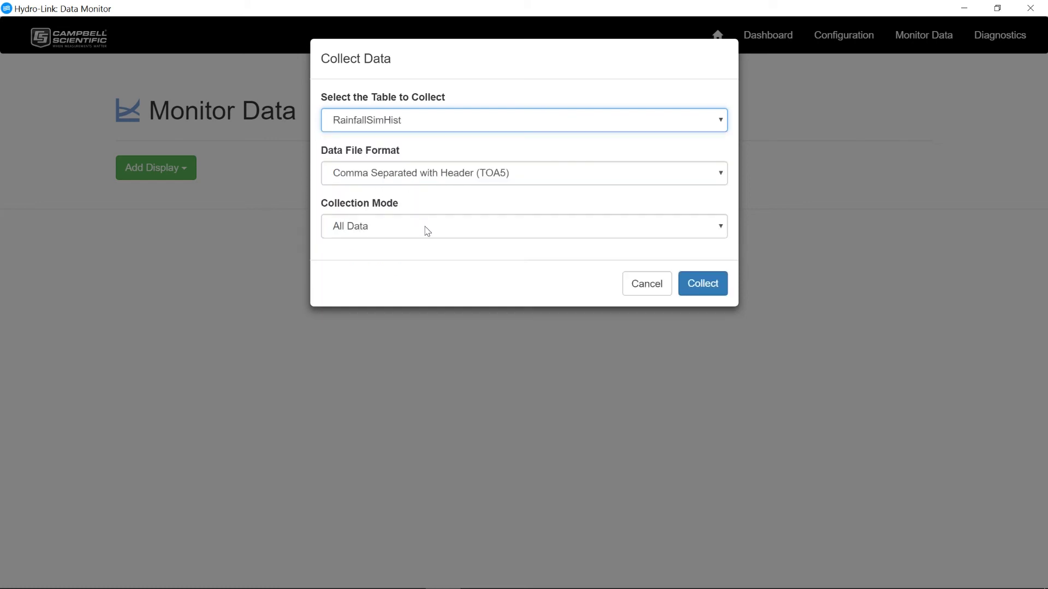
left_click(647, 286)
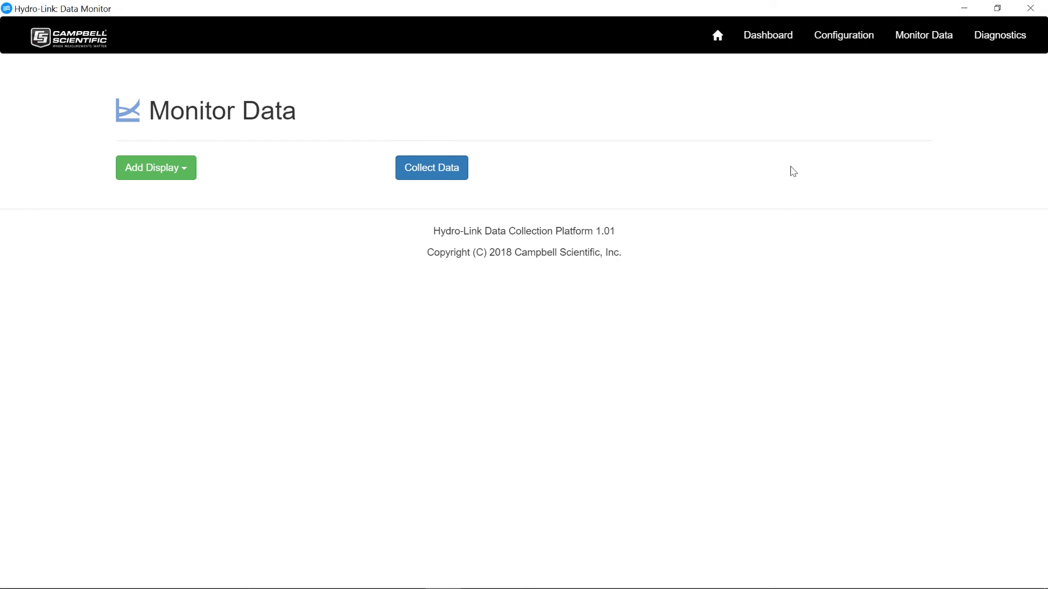
Return to the Dashboard and examine the Logger Voltage and GOES sections.
left_click(767, 38)
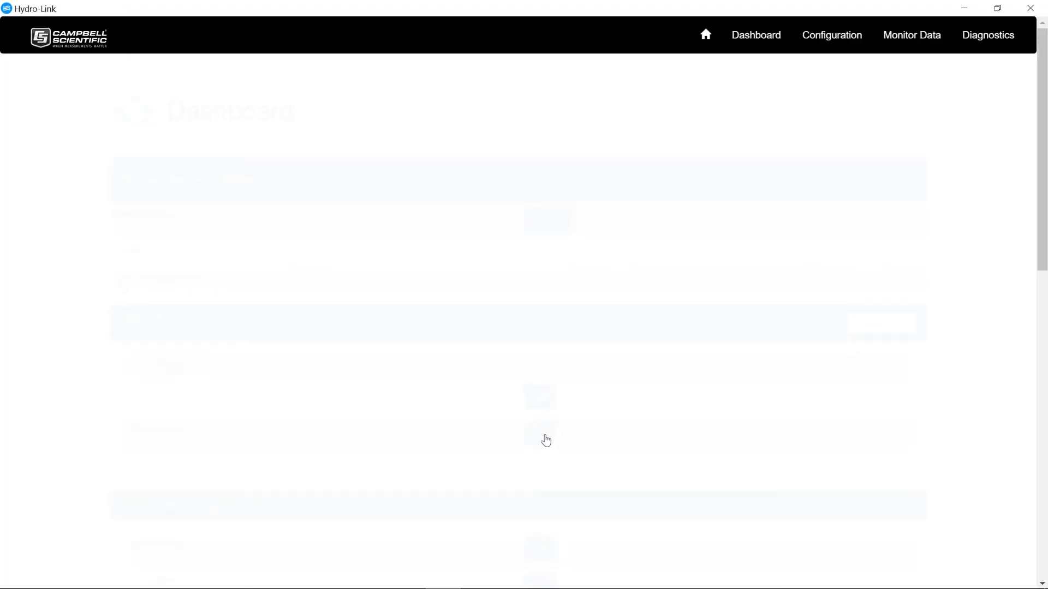
scroll(545, 437, "down", 4)
scroll(573, 416, "down", 7)
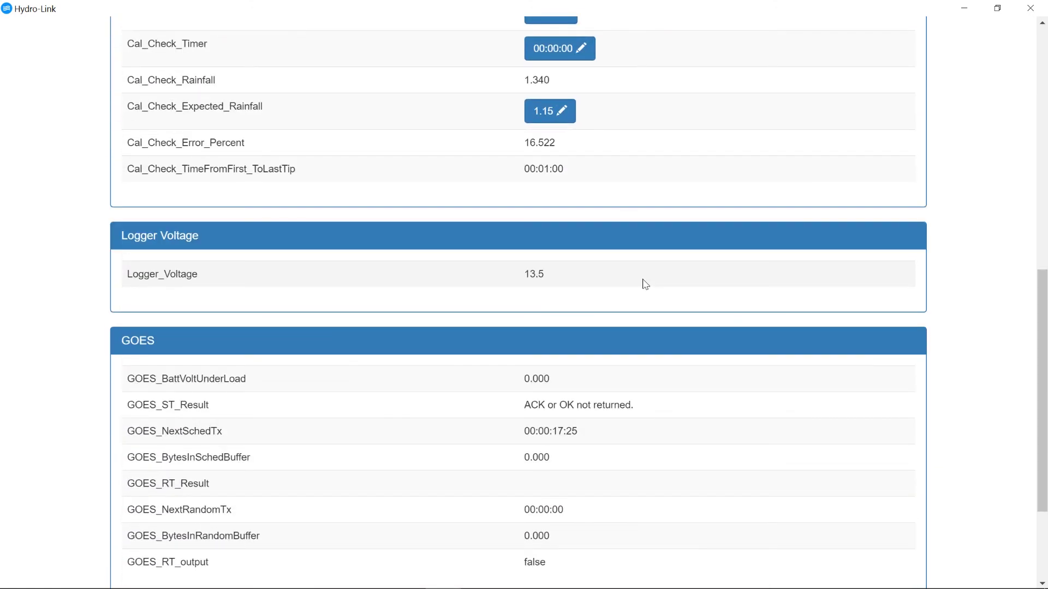
scroll(645, 284, "down", 3)
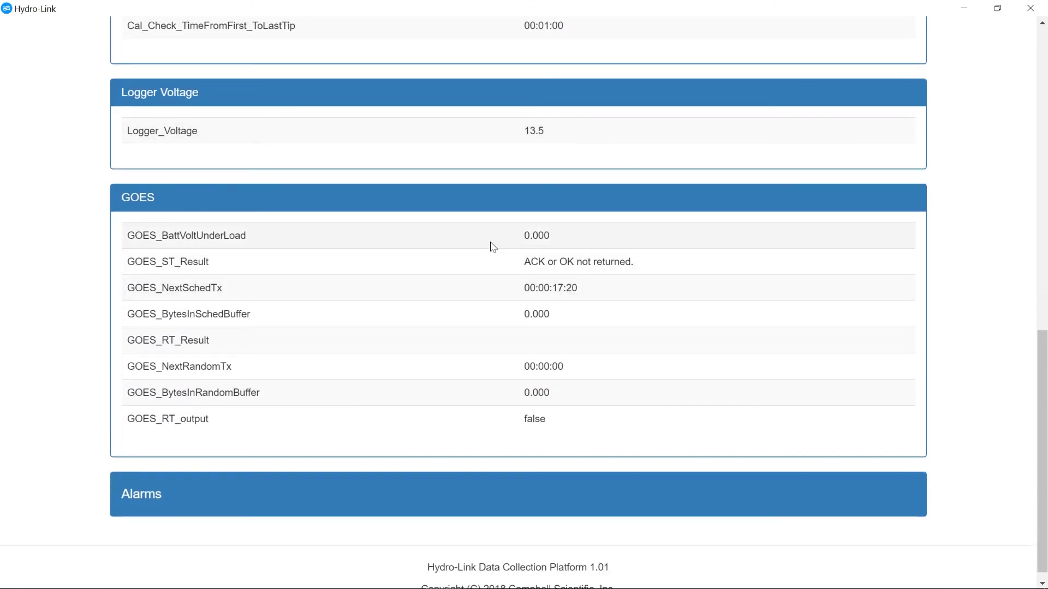